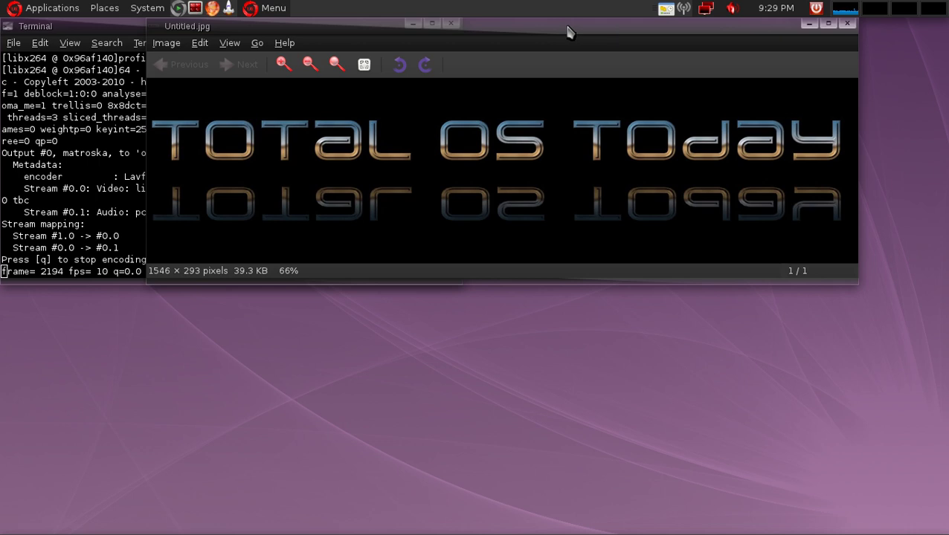
- Raise the Terminal above the logo to show ffmpeg still encoding output.mkv
{"action": "left_click", "coordinate": [144, 155]}
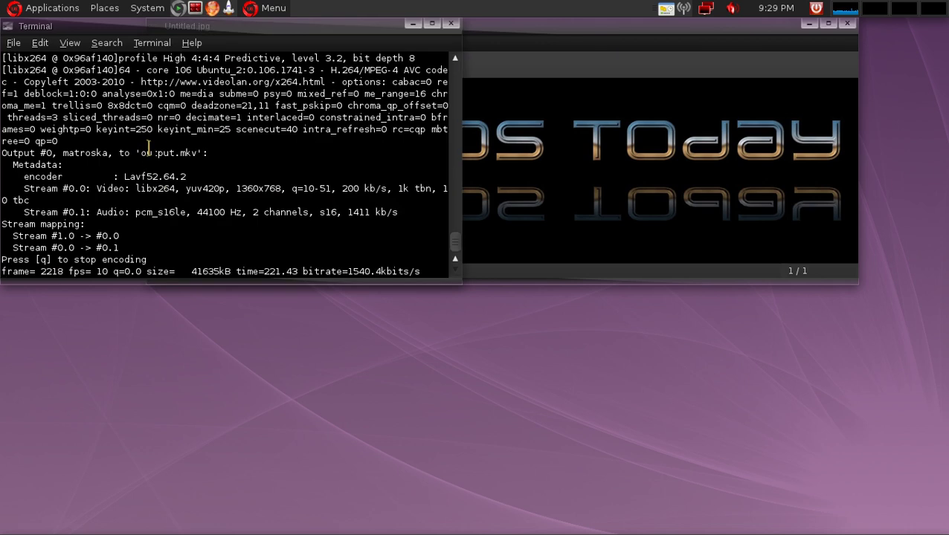